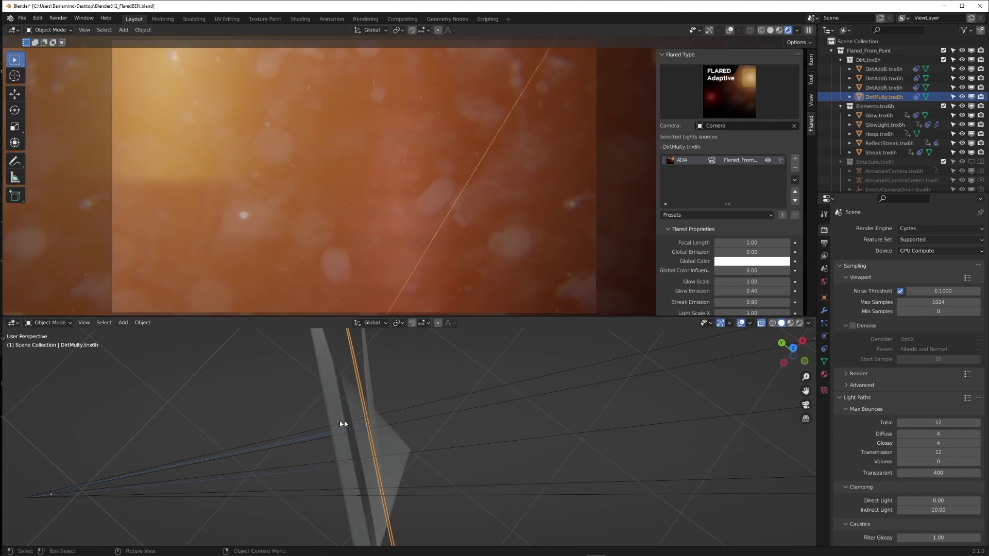
- Hide the Glow element in the viewport to compare the flare without it, and show it again
middle_drag(343, 424, 373, 441)
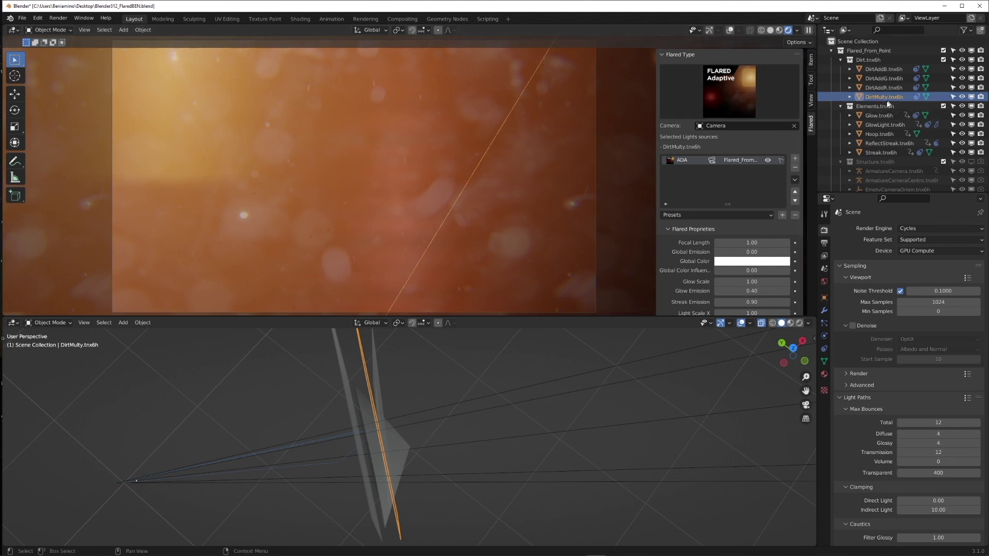
click(962, 115)
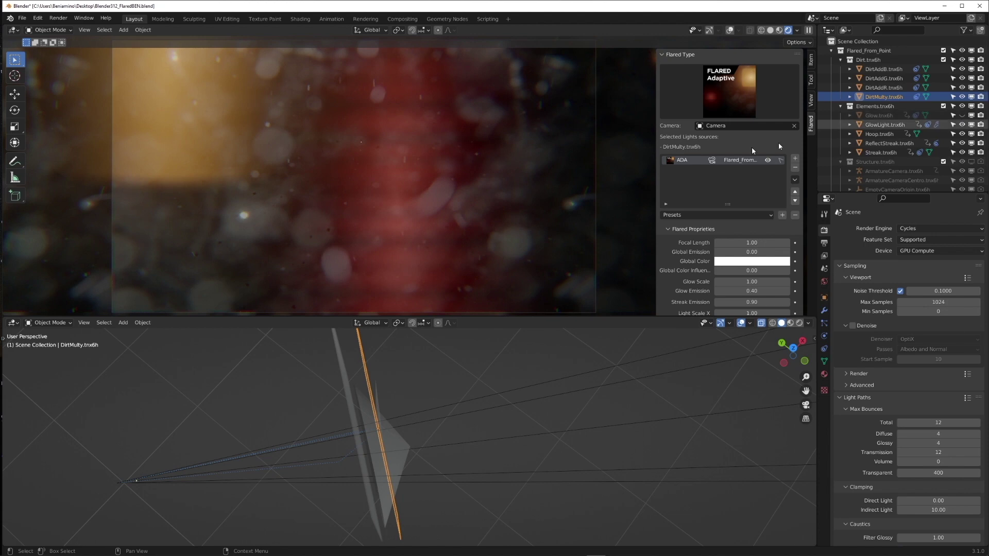
click(961, 114)
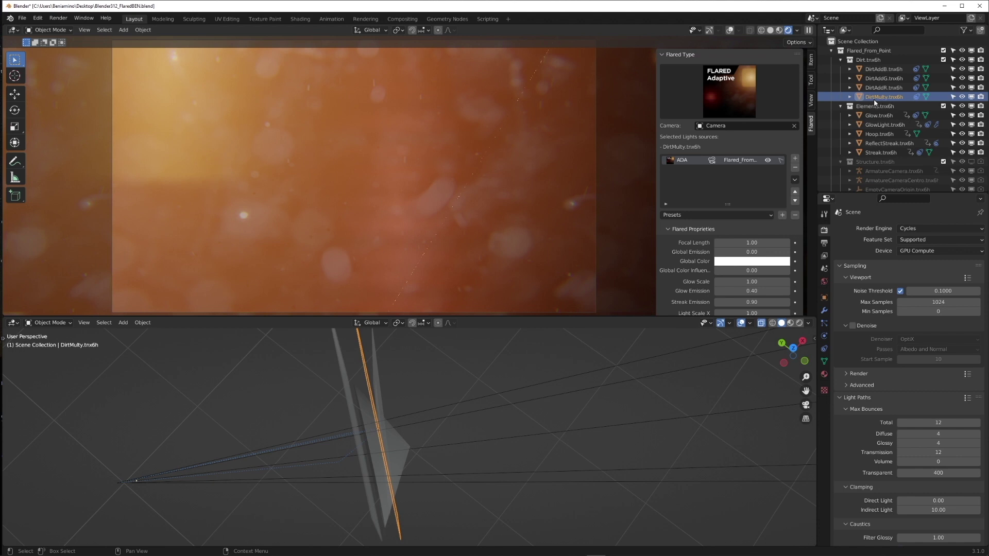
- Toggle the DirtMulty plane's viewport visibility off and on, and select it together with Glow to view both planes
click(961, 98)
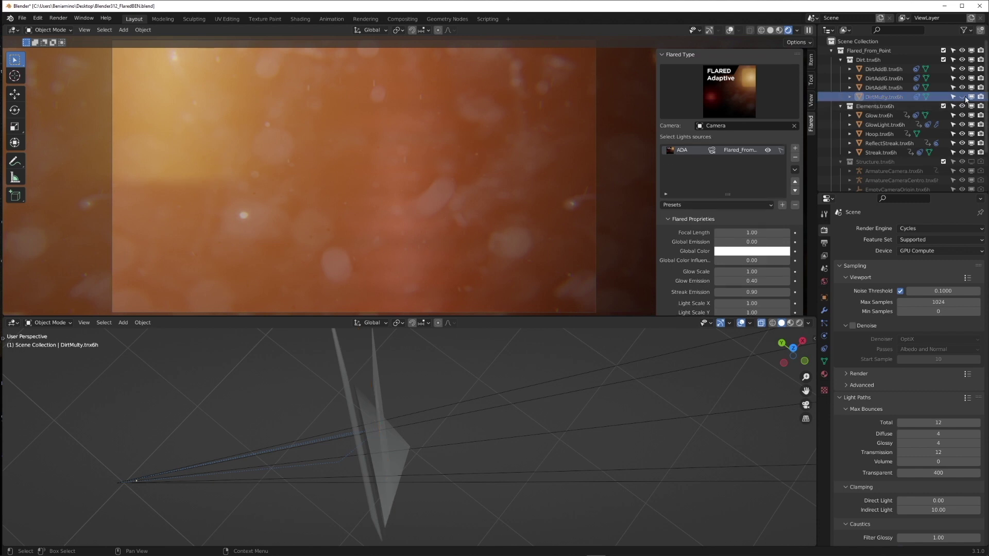
click(961, 97)
ctrl+click(879, 115)
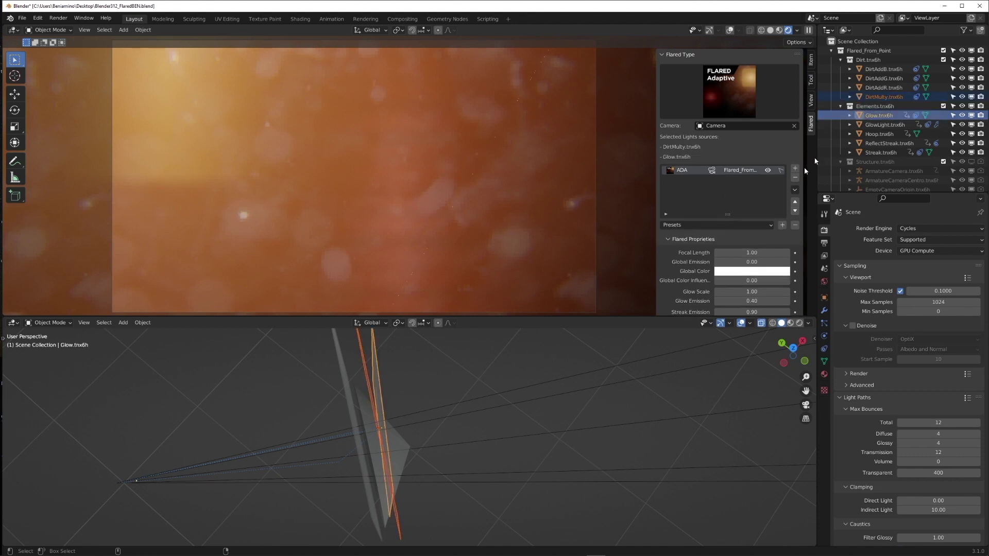
middle_drag(404, 415, 367, 443)
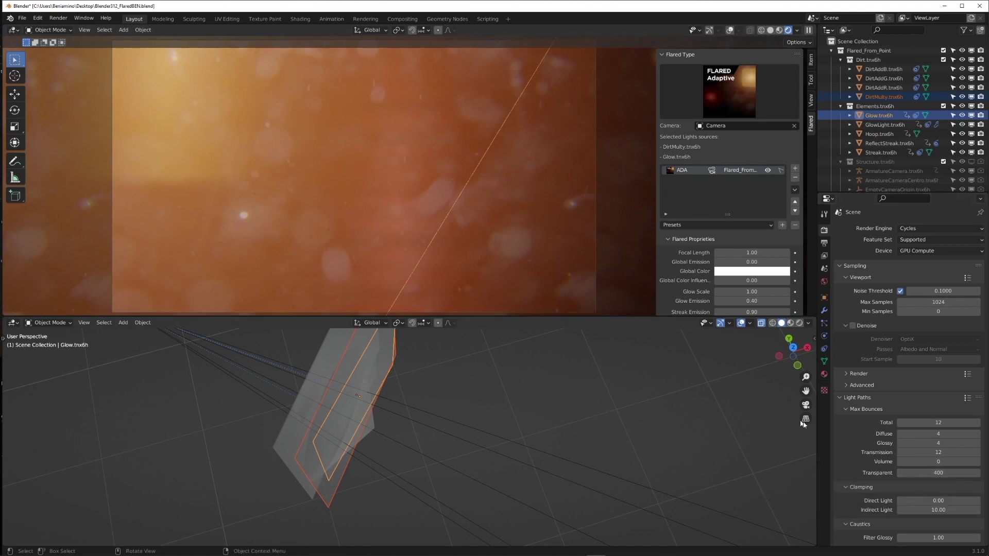
- Set the Transparent max bounces to 1 and raise the value one at a time to 6
click(940, 470)
text(1)
key(Return)
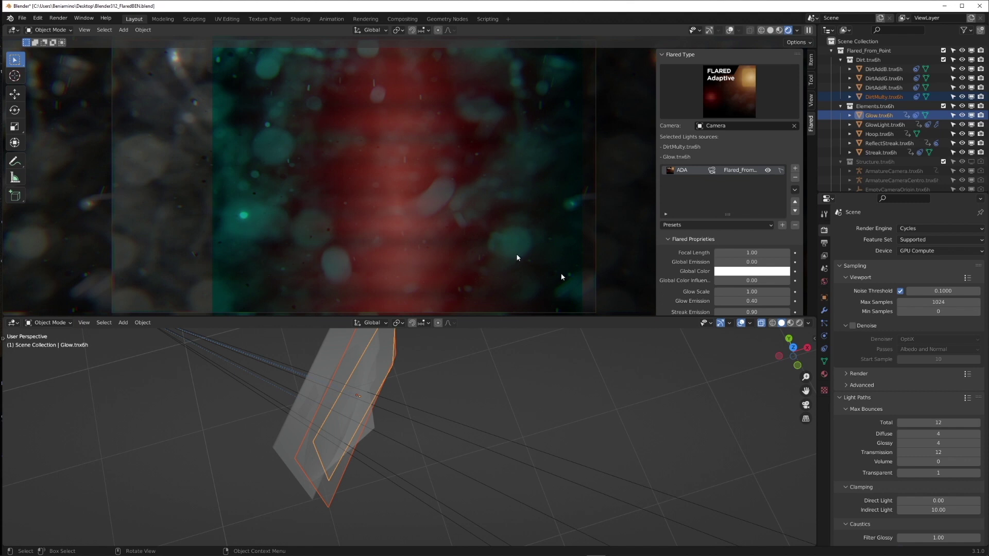
click(978, 473)
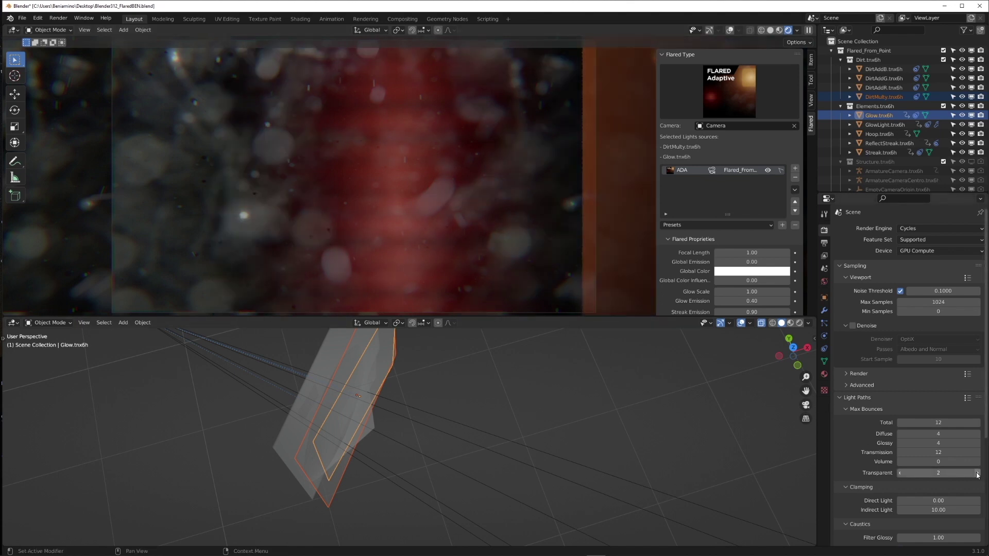
click(978, 473)
click(977, 473)
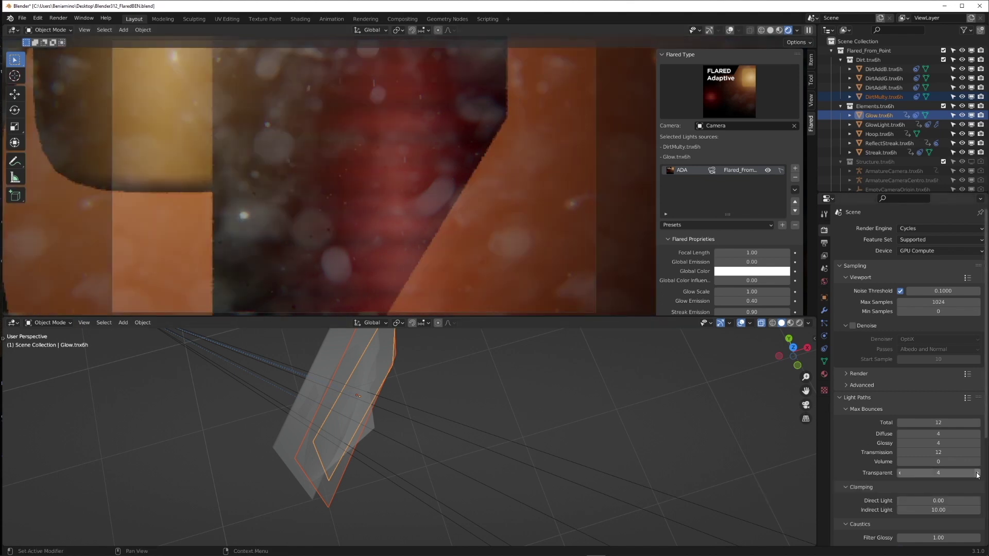
click(977, 473)
click(977, 473)
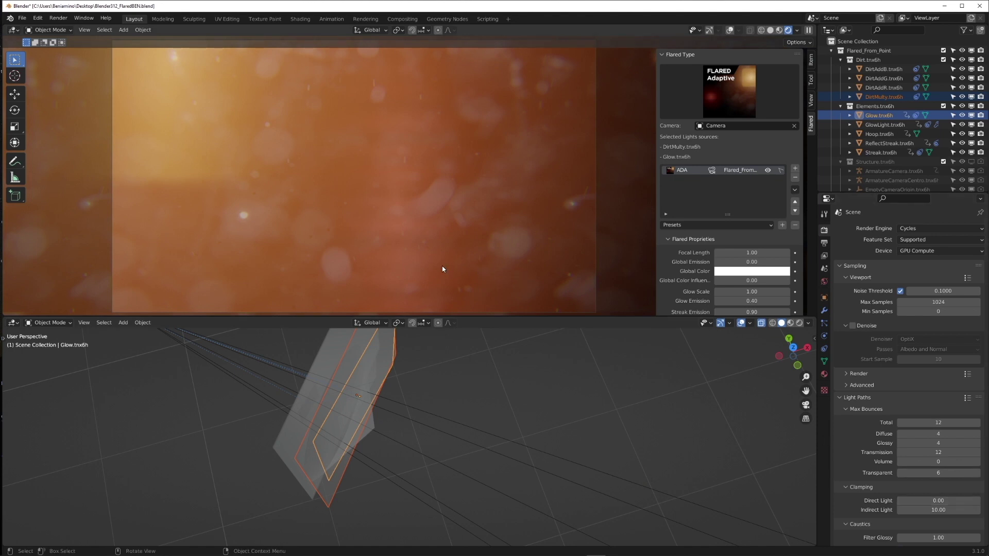
- Raise the Transparent max bounces further, one at a time, to 12
click(978, 473)
click(978, 473)
click(978, 473)
click(978, 473)
click(978, 473)
click(979, 473)
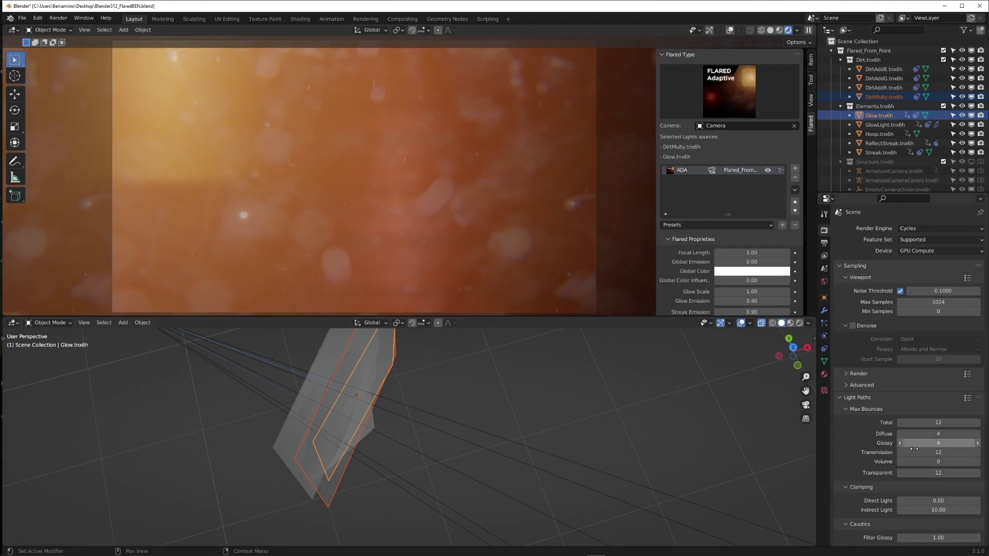
- Set the Transparent max bounces to 800
click(938, 473)
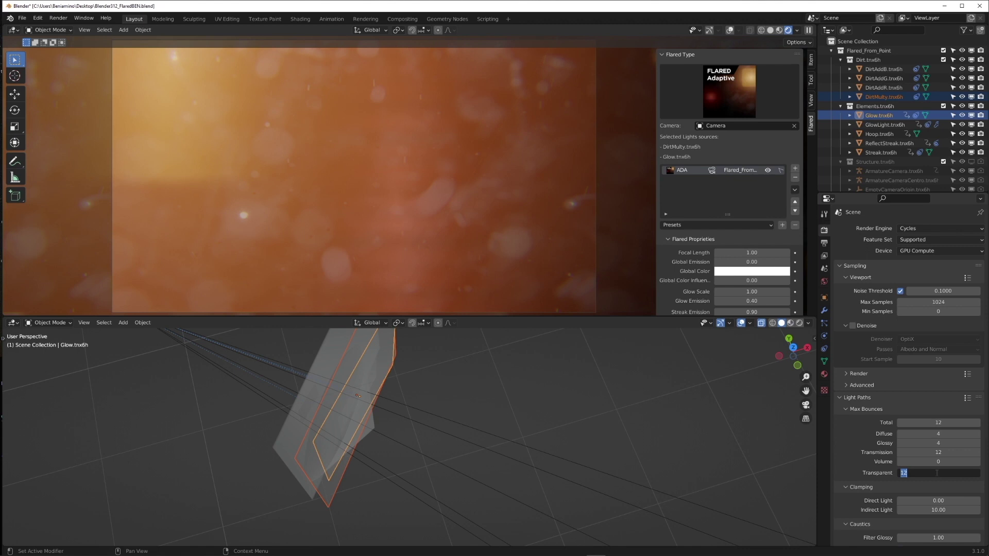
text(800)
key(Return)
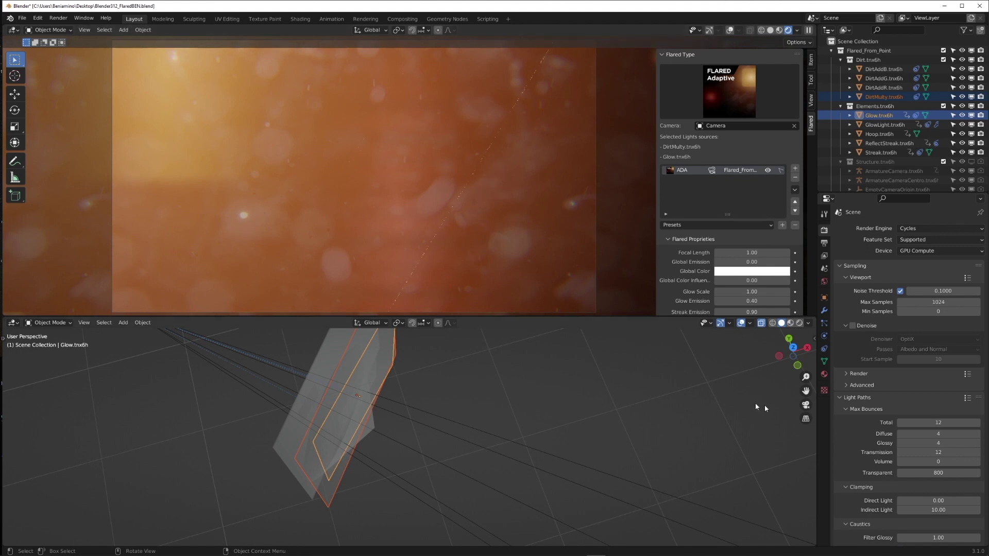
- Set the Transparent max bounces back to 1 and raise the value in single increments to 8
click(937, 473)
text(1)
key(Return)
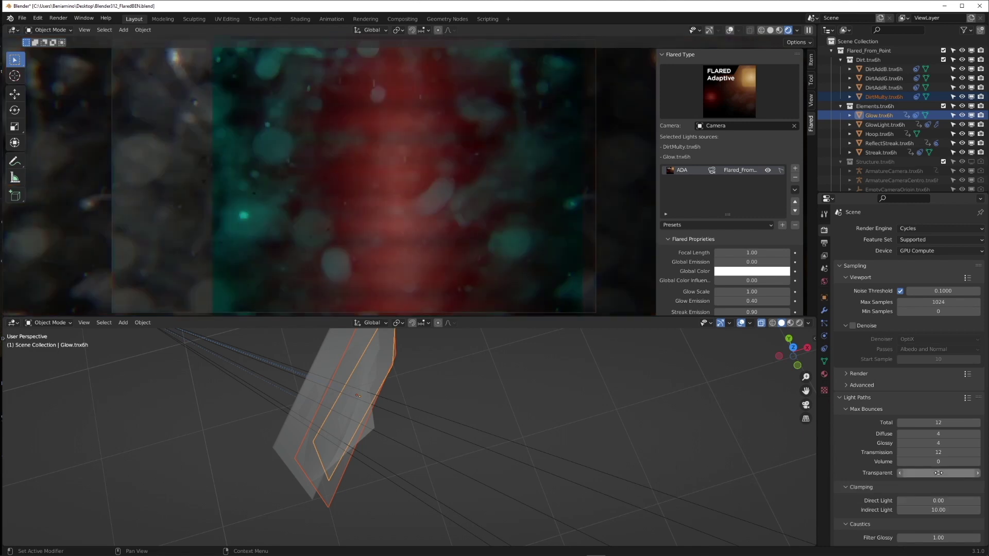
click(979, 474)
click(979, 473)
click(979, 473)
click(979, 474)
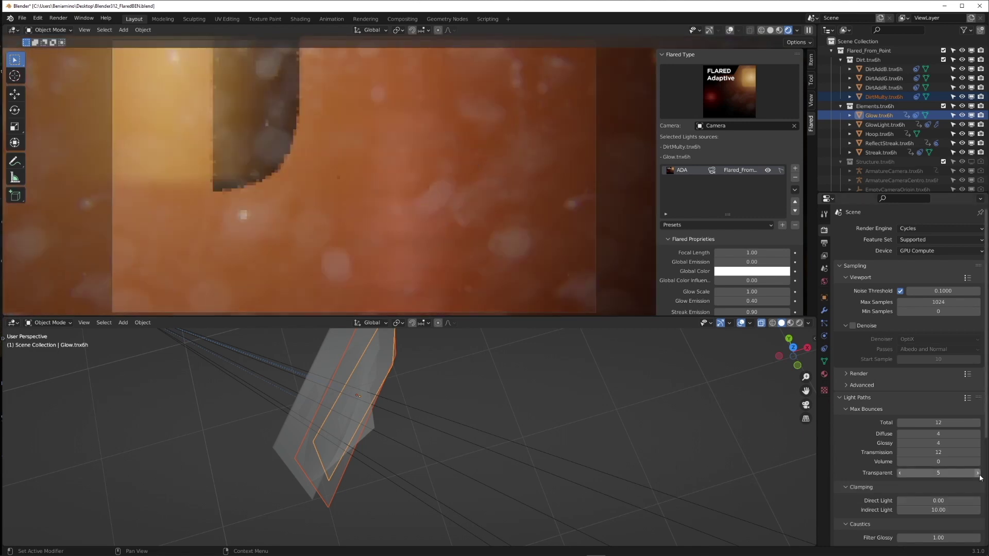
click(978, 474)
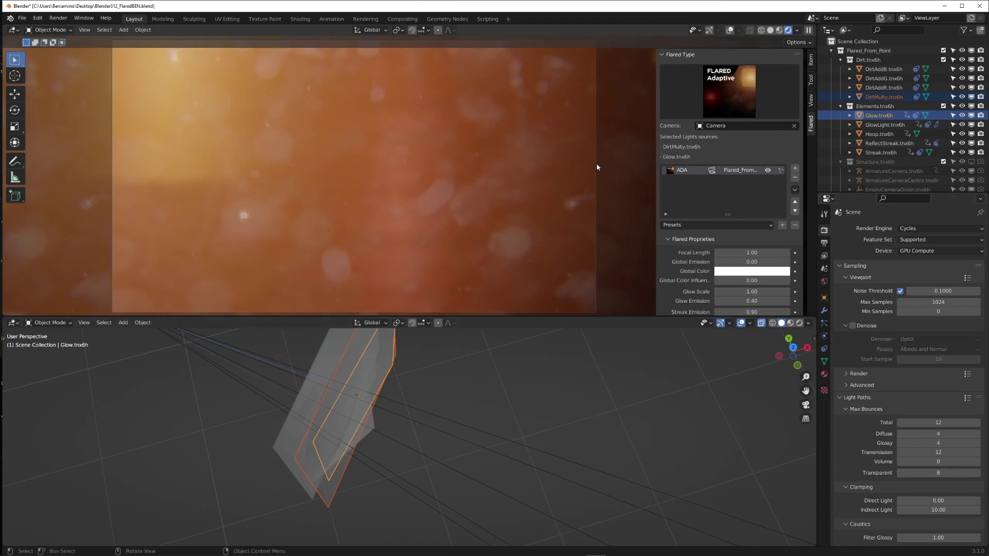
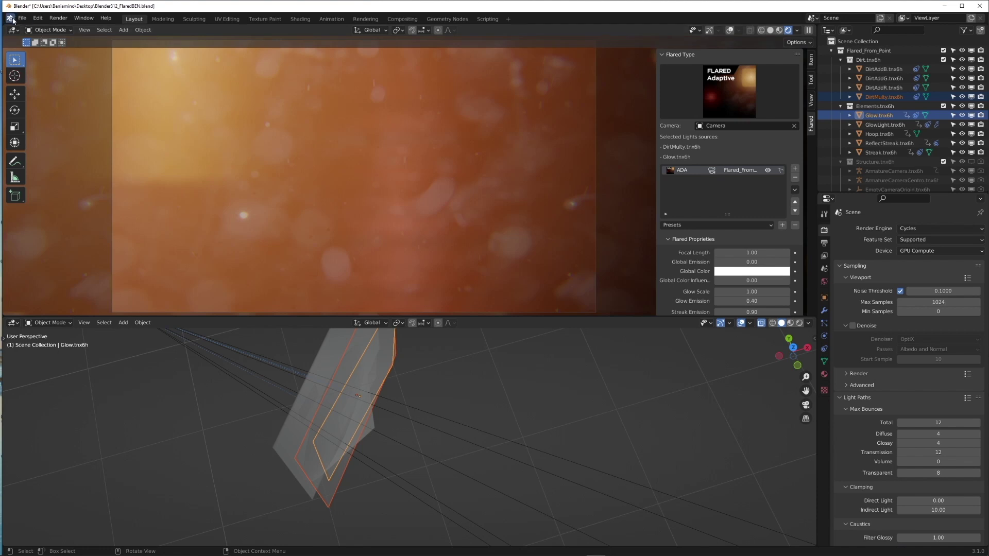
- Switch to the other open Blender window that contains the FLARED Green flare
click(10, 18)
click(29, 25)
click(616, 194)
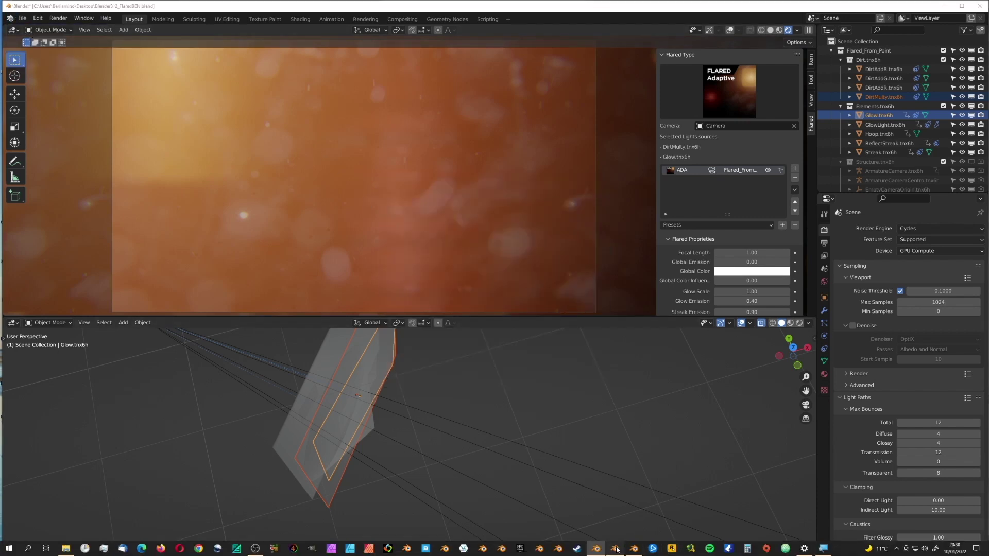
click(615, 548)
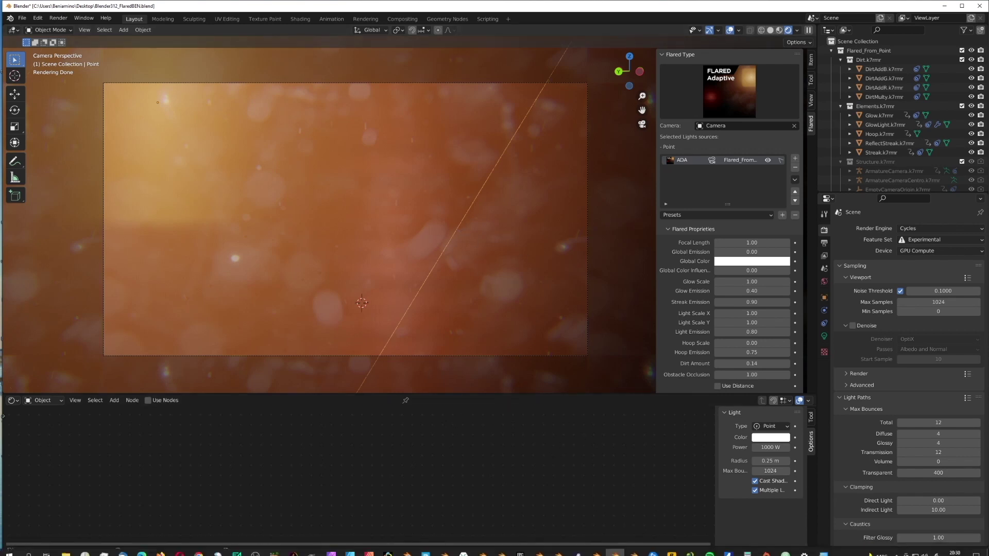
click(634, 549)
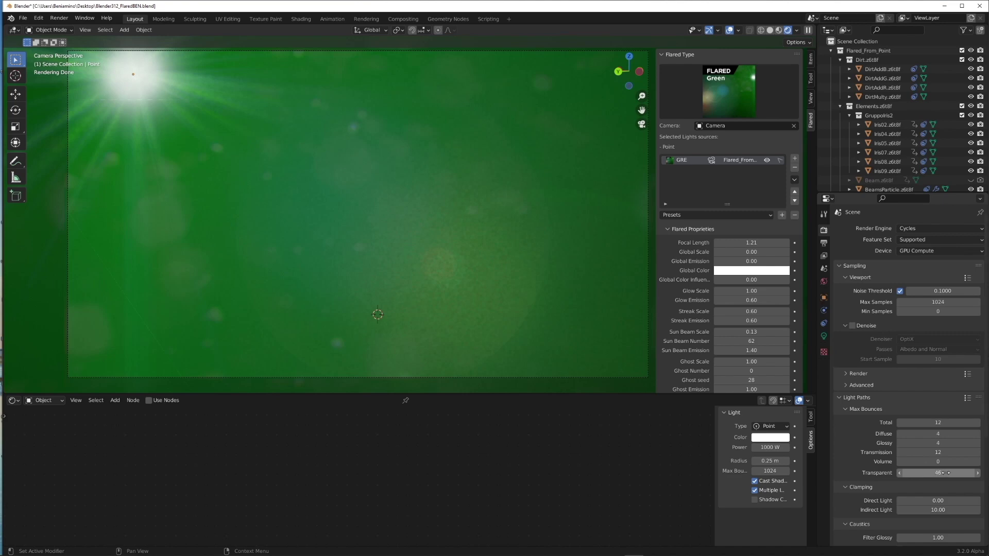
- Reset the Transparent max bounces to 0 and raise the value one at a time to 3
key(BackSpace)
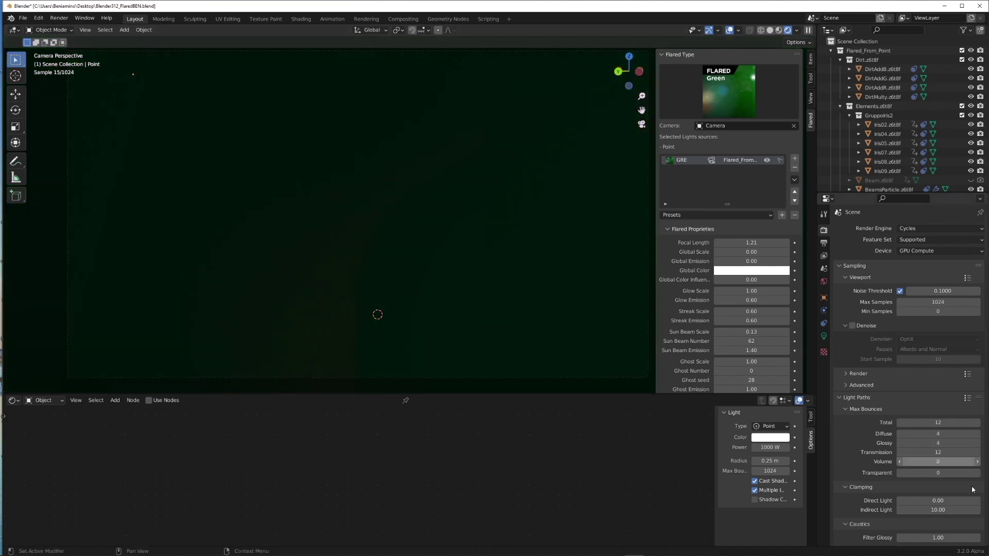
scroll(479, 236, down, 3)
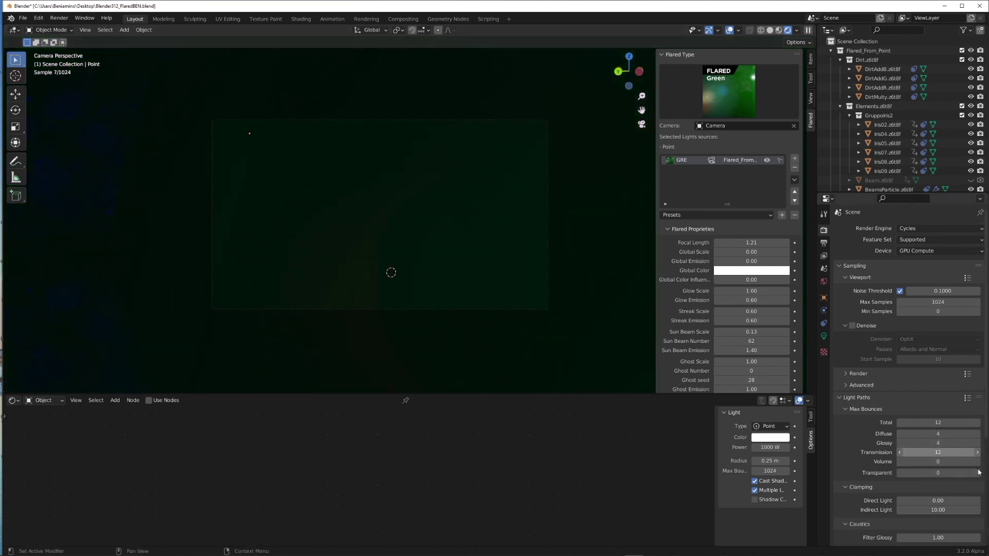
click(976, 472)
click(977, 473)
click(976, 472)
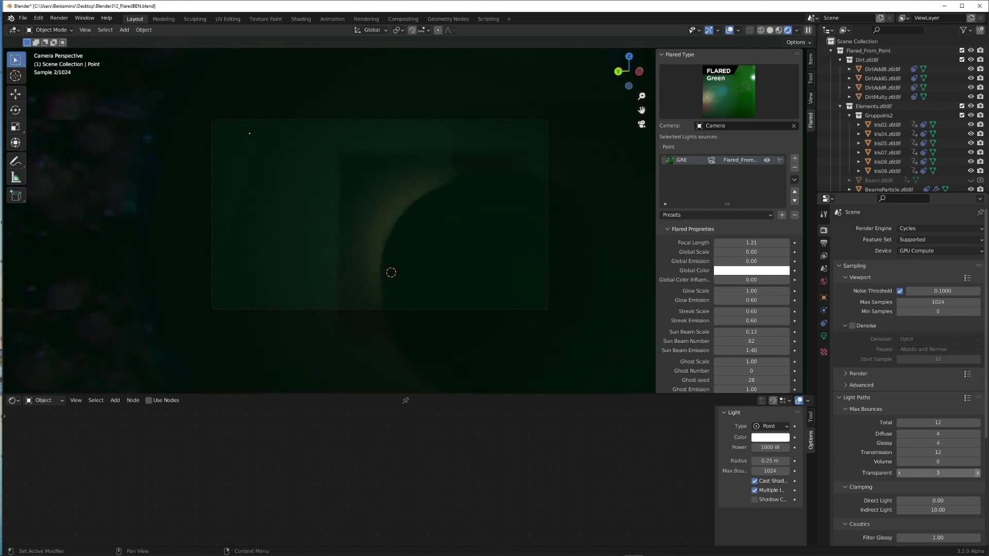
- Set the Transparent max bounces to 10 for the green flare
double_click(938, 473)
text(10)
key(Return)
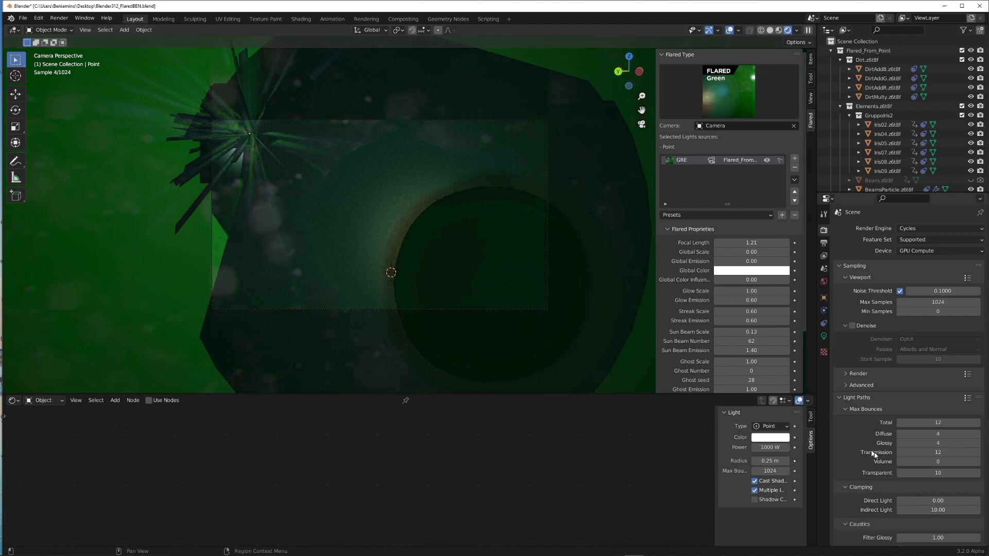
click(738, 97)
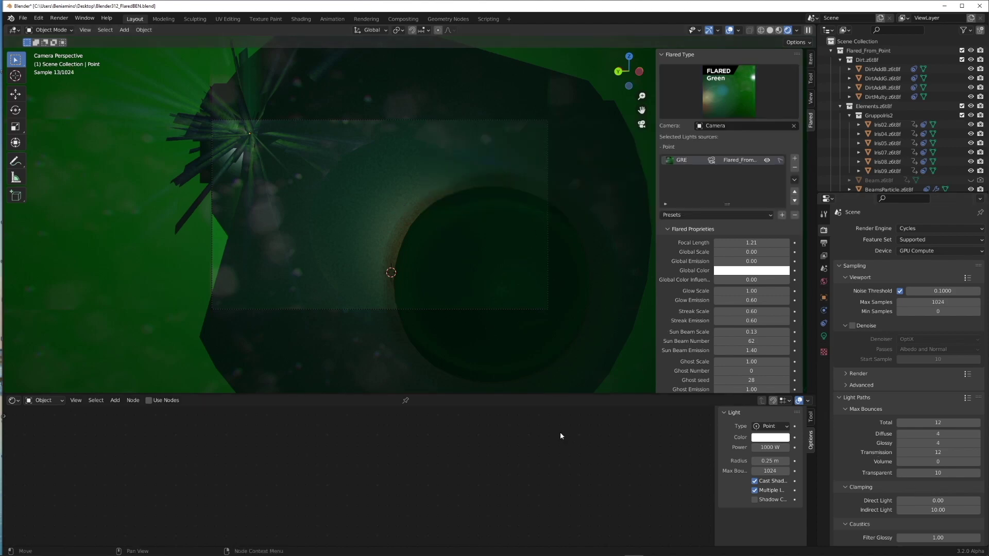
- Enable the selectability toggle column in the Outliner and select the Camera object
click(968, 31)
click(901, 59)
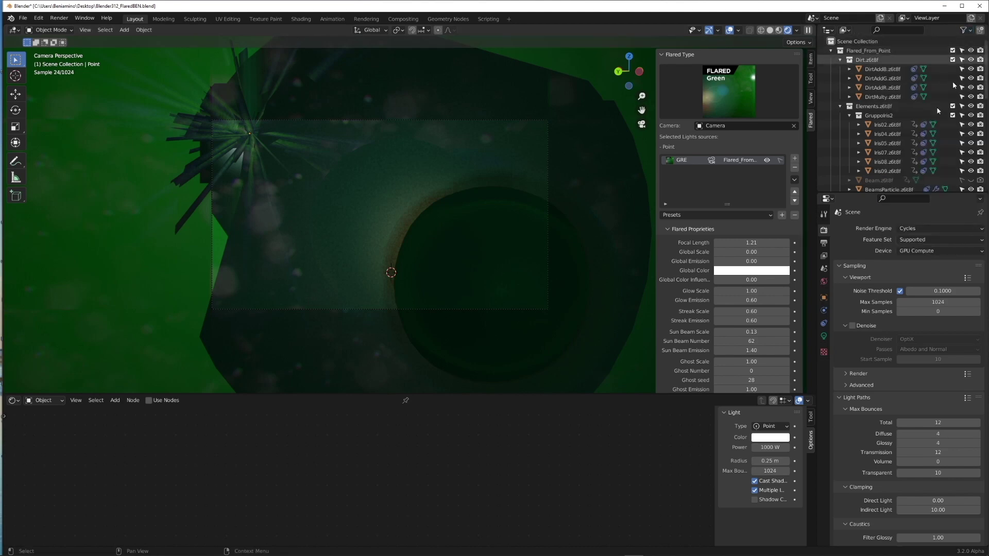
scroll(886, 129, down, 8)
click(855, 174)
- Change the node editor area to a 3D viewport with X-ray enabled, viewing the flare planes in front of the camera
key(shift+F5)
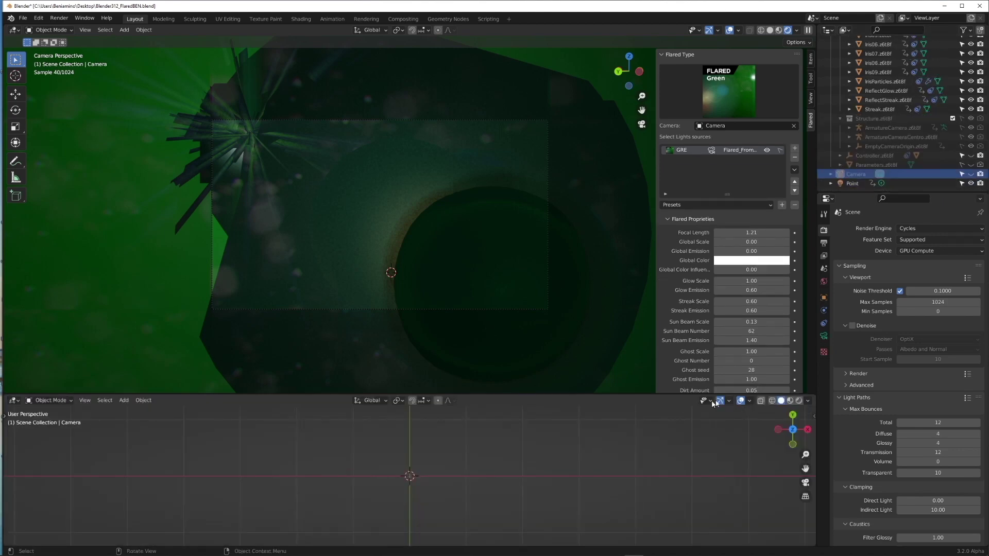
middle_drag(611, 480, 488, 428)
scroll(488, 429, up, 6)
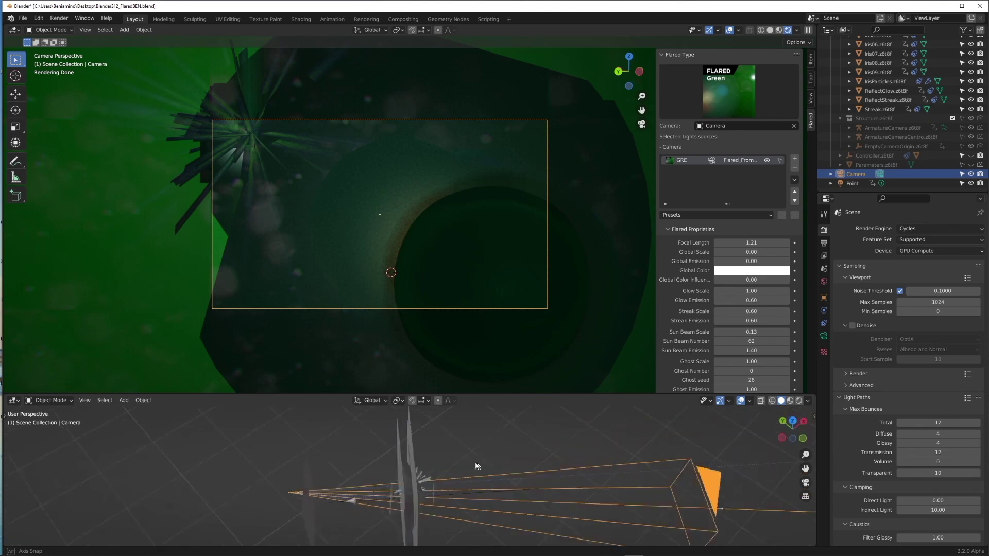
middle_drag(447, 462, 571, 446)
middle_drag(761, 411, 453, 505)
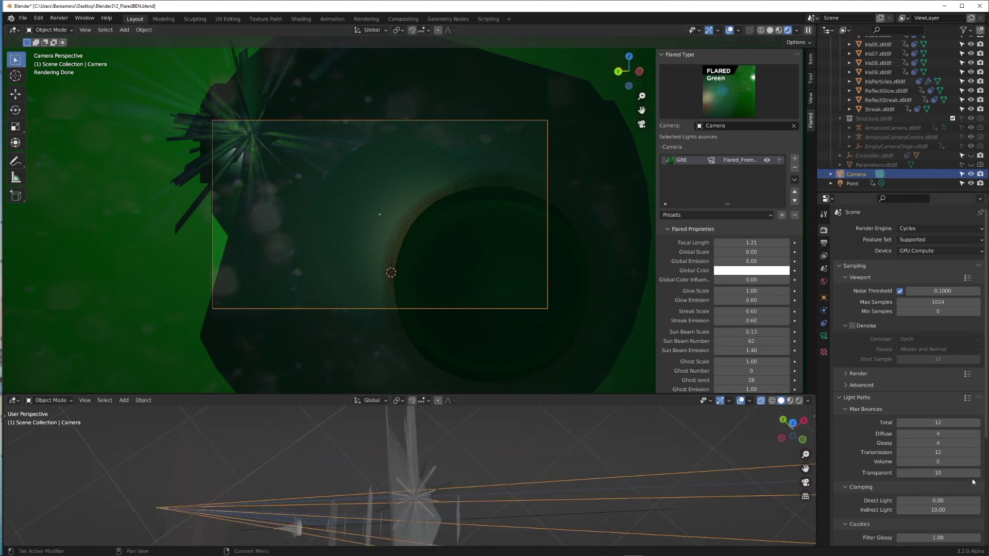
- Raise the Transparent max bounces to 47
mouse_move(977, 475)
mouse_down()
mouse_move(987, 475)
mouse_move(977, 474)
mouse_up()
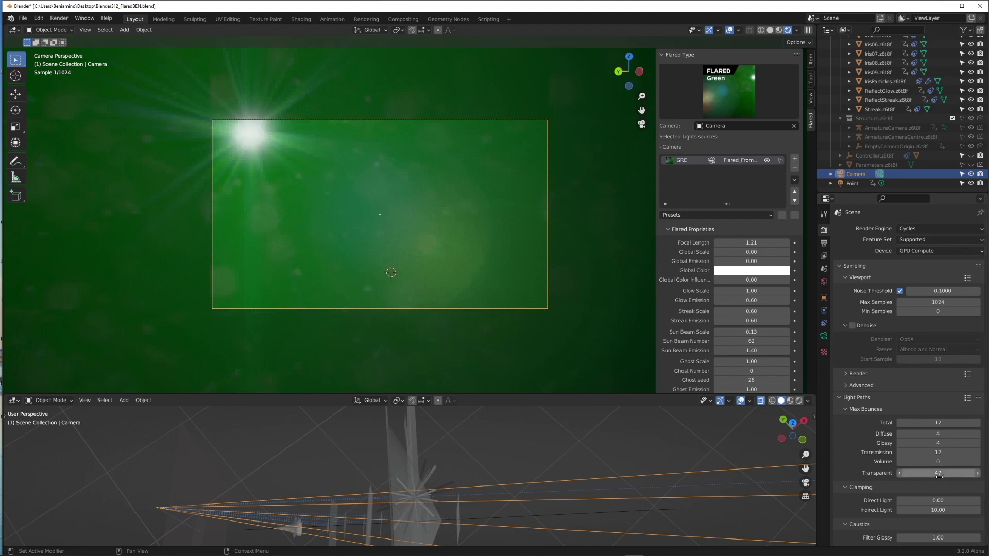
drag(937, 476, 937, 476)
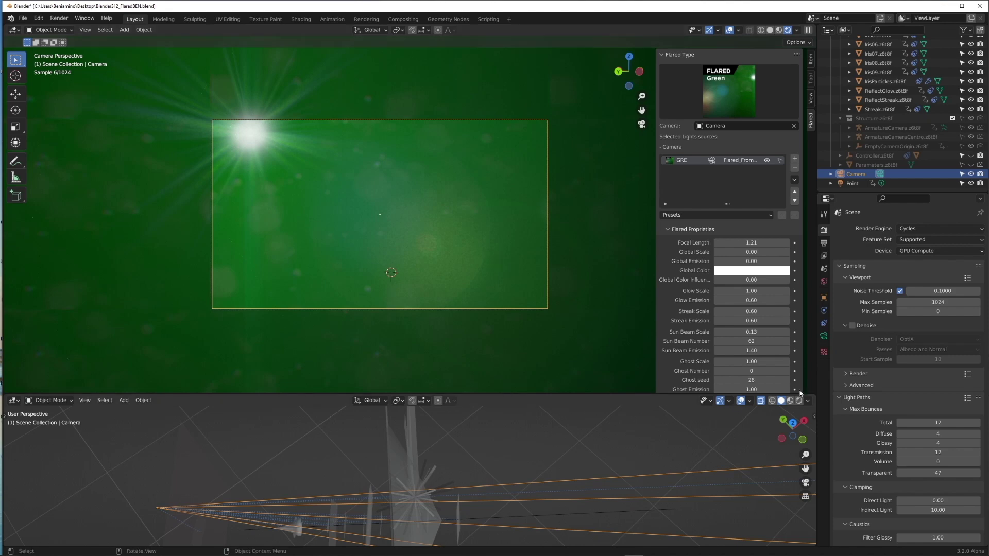
- Increase the flare's Ghost Number to 45
scroll(769, 328, down, 3)
scroll(769, 328, down, 1)
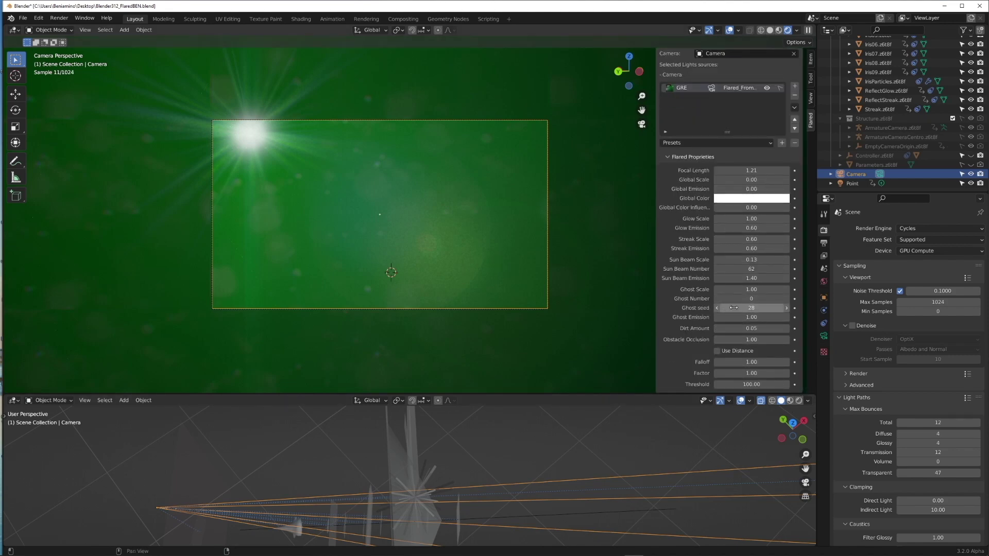
drag(732, 298, 769, 299)
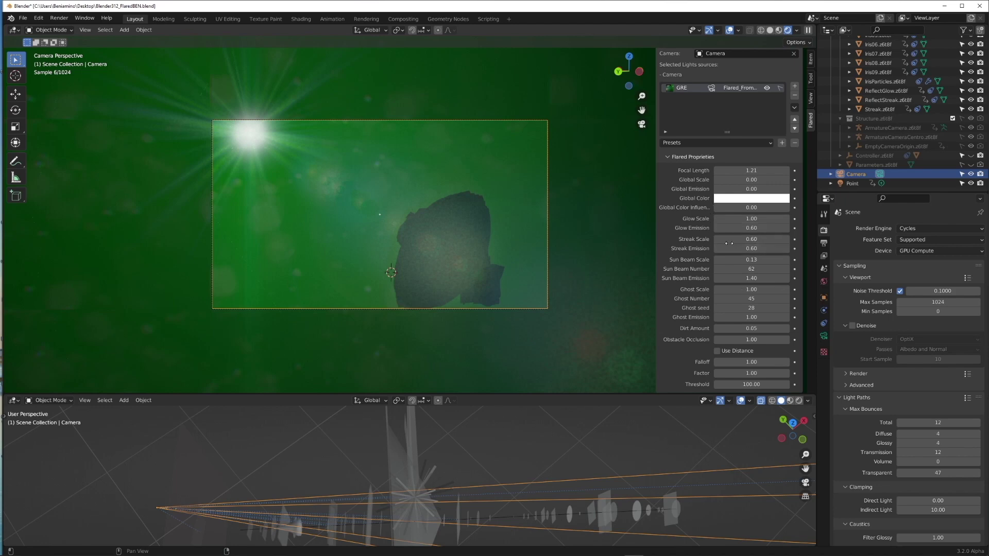
click(977, 452)
click(978, 453)
click(898, 454)
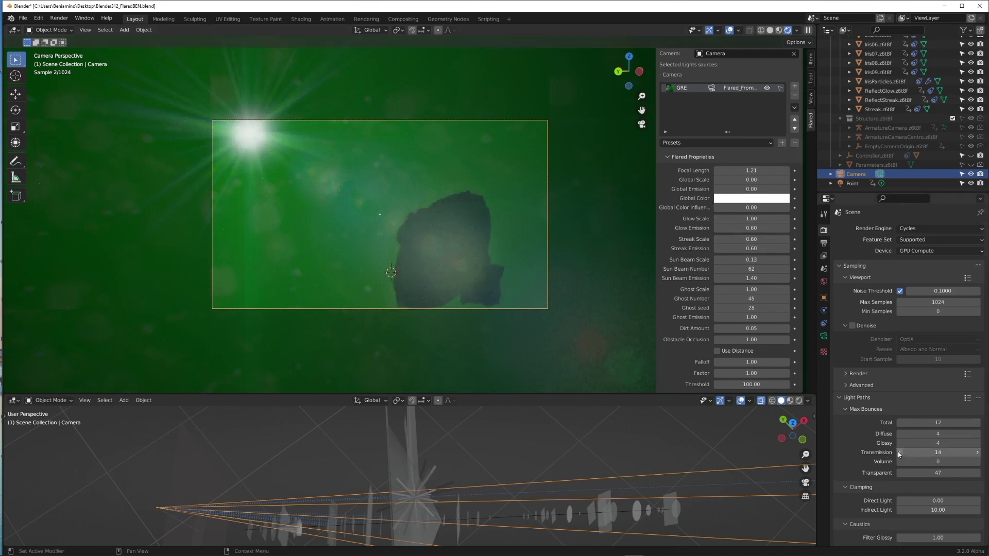
click(898, 453)
- Raise the Transparent max bounces to 66 to clear the dark area in the camera view
drag(968, 473, 983, 473)
click(978, 473)
click(977, 474)
click(978, 474)
click(978, 474)
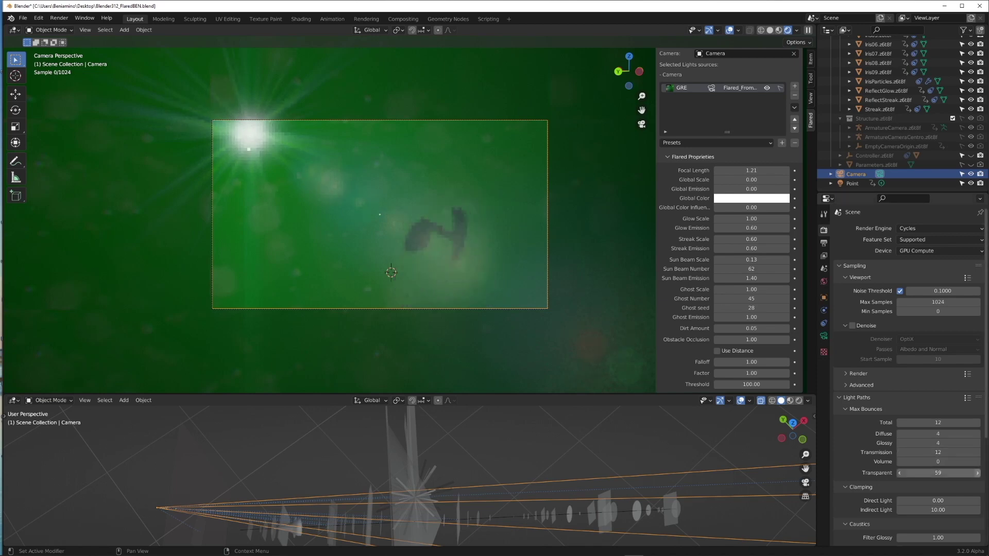
click(978, 474)
click(977, 473)
click(978, 474)
click(978, 473)
click(978, 473)
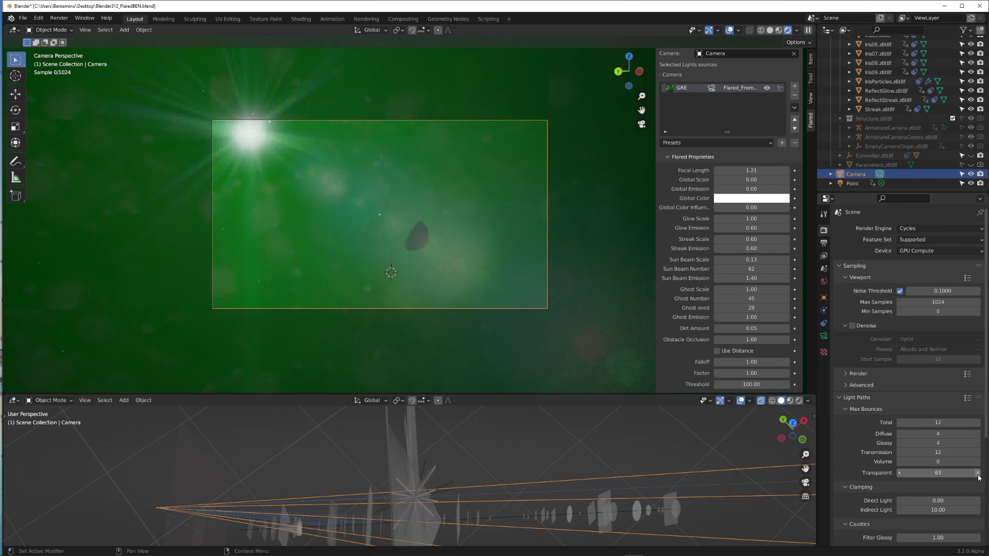
click(978, 474)
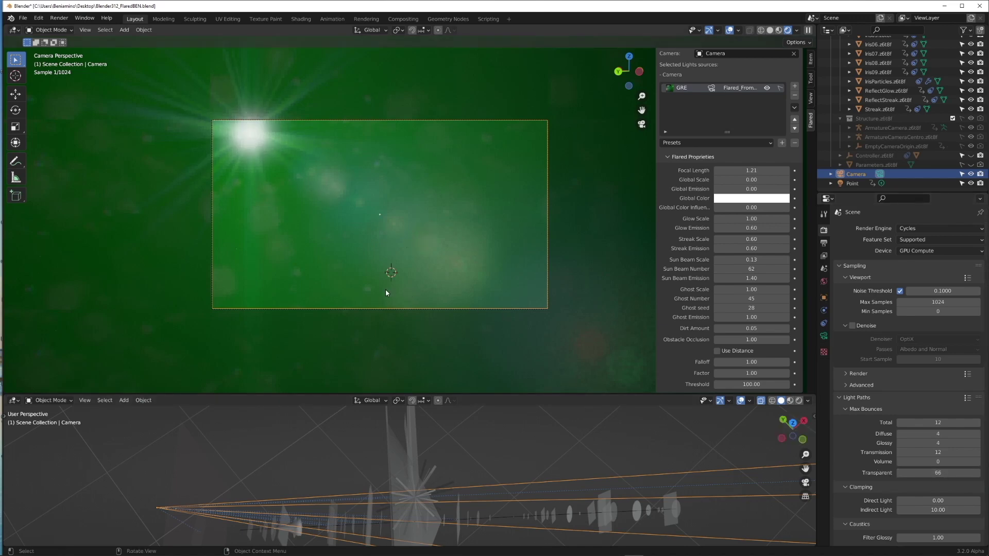
scroll(385, 293, up, 4)
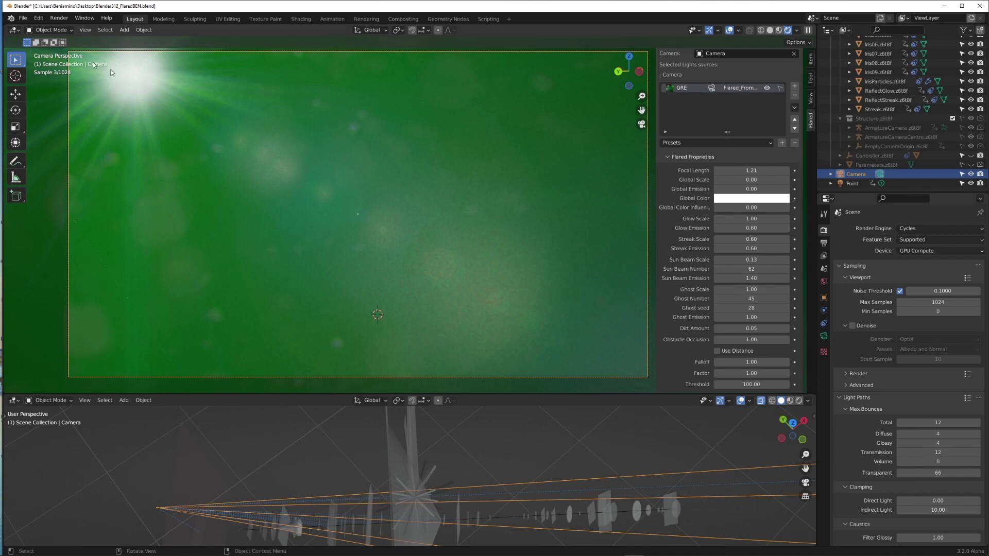
- Check which Cycles render device backend is selected in the system preferences
click(38, 18)
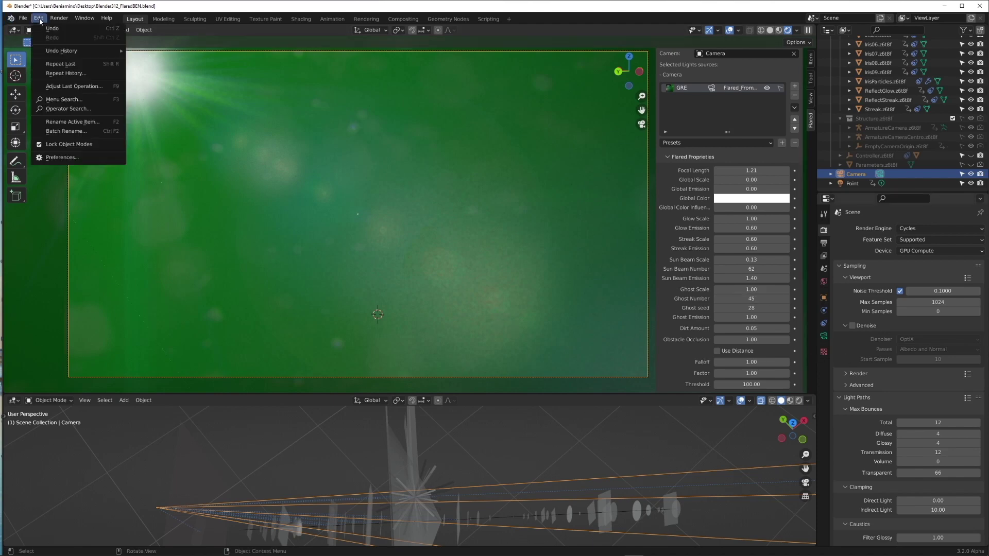
click(64, 158)
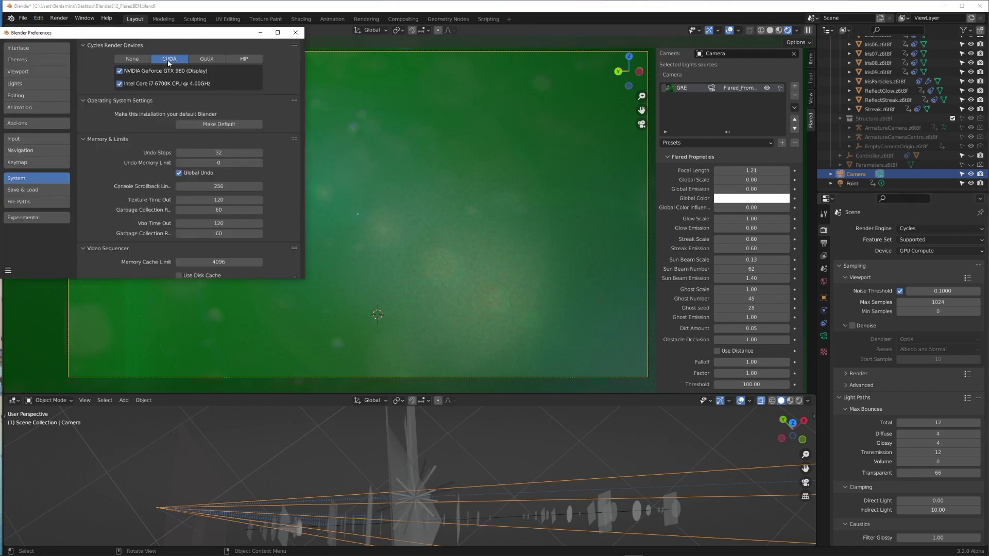
click(295, 33)
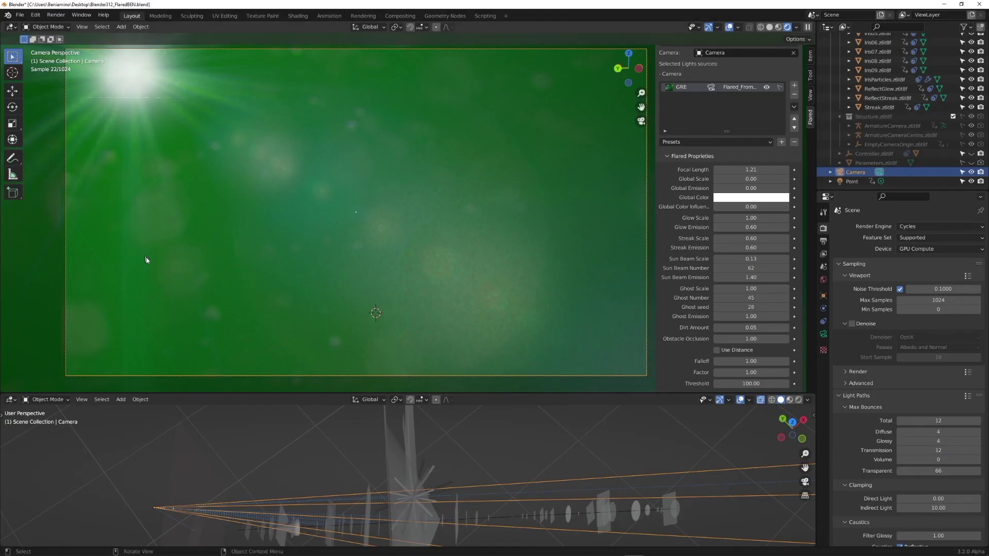
- Switch the Cycles render devices backend to OptiX in the system preferences
click(35, 15)
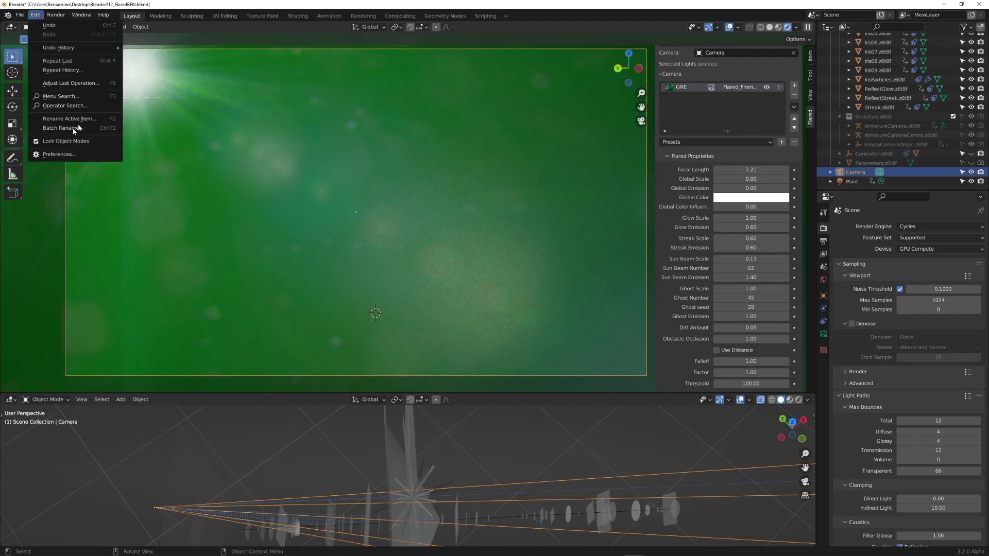
click(66, 154)
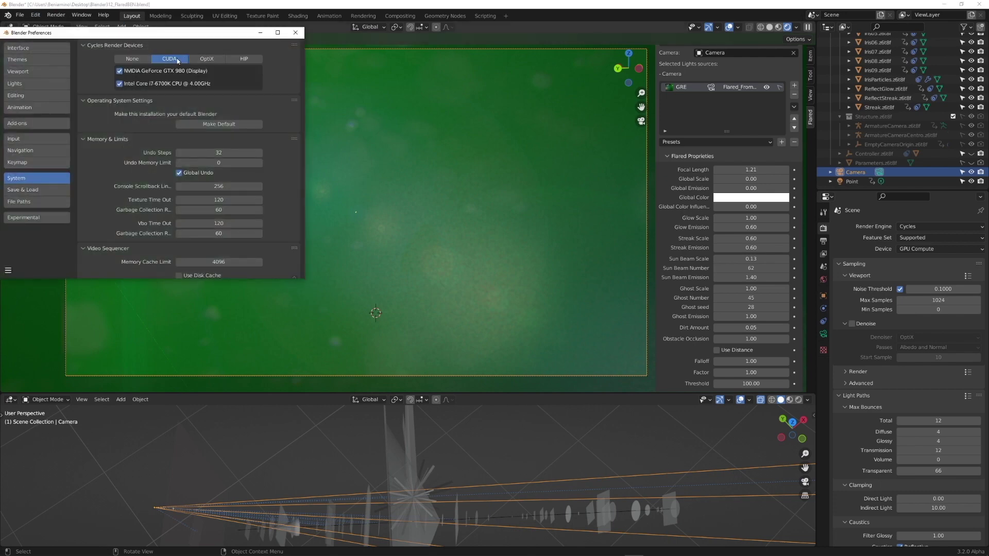
click(205, 60)
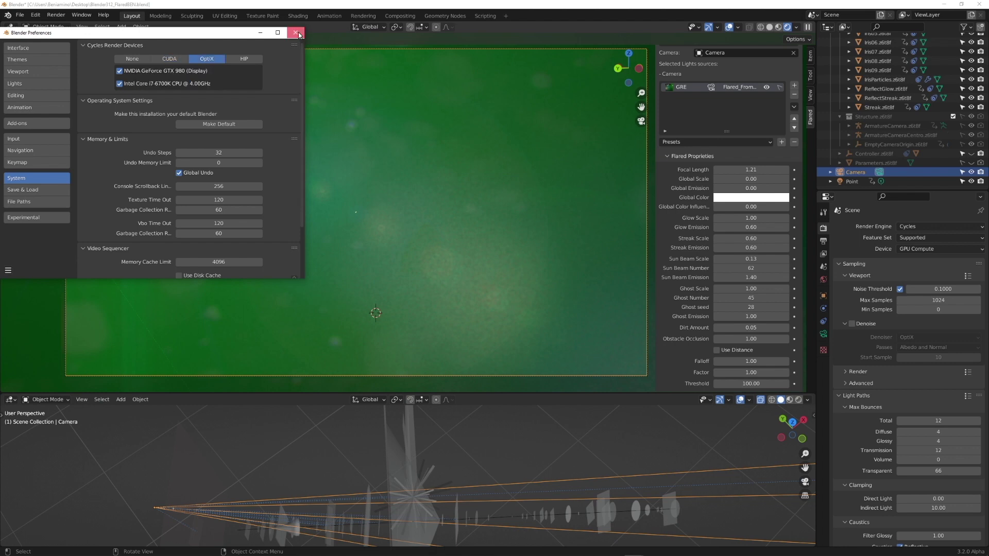
click(295, 33)
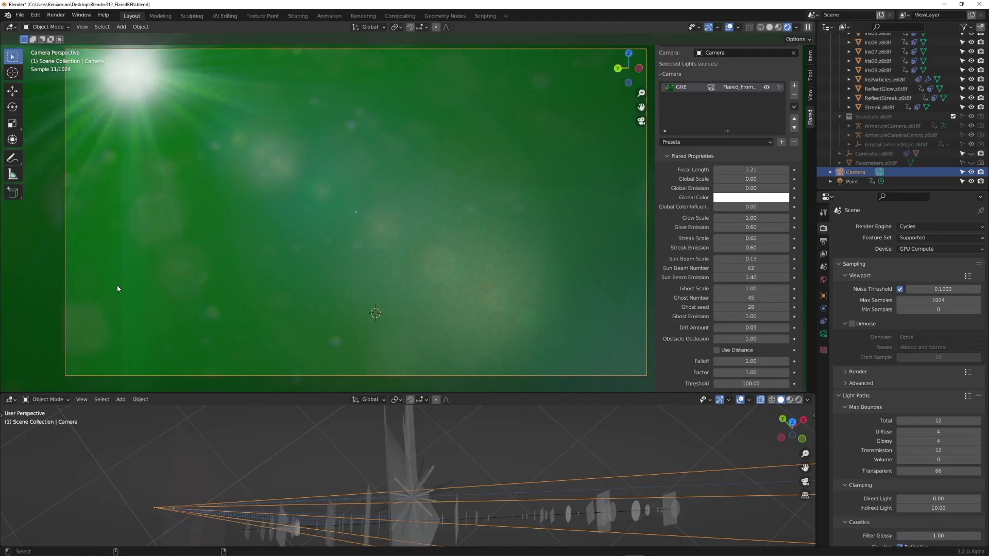
- Review the scene's render device choices and recheck the Cycles render devices in the system preferences
click(915, 250)
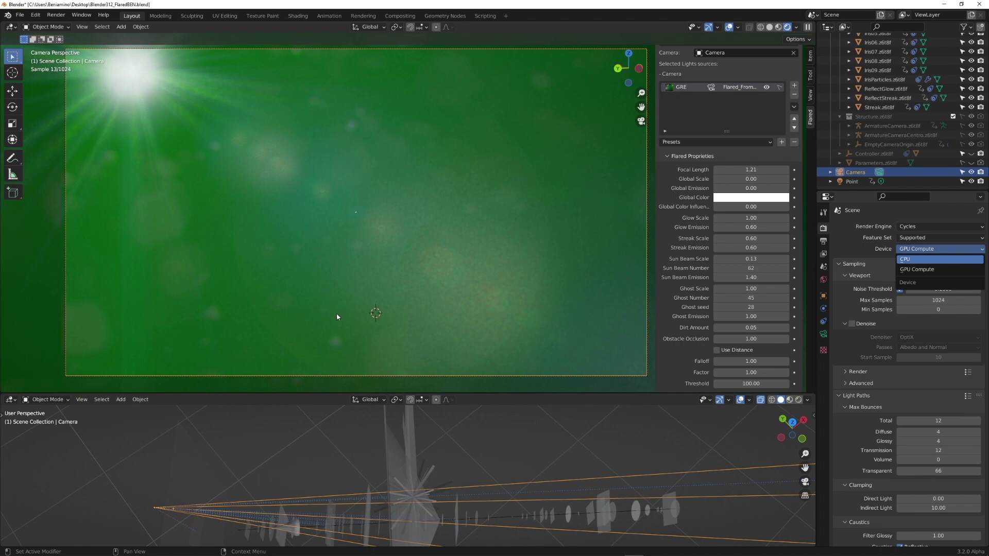
key(Return)
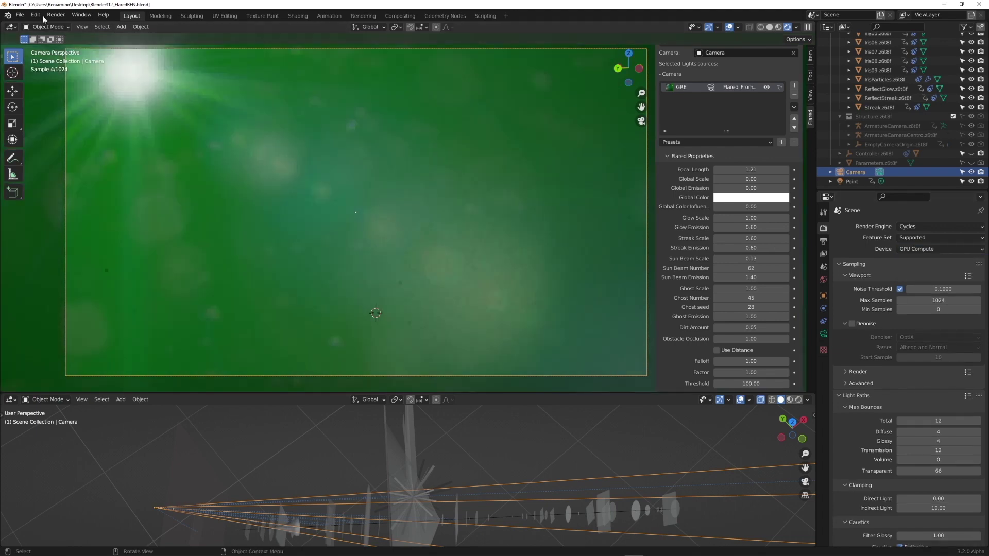
click(37, 15)
click(56, 156)
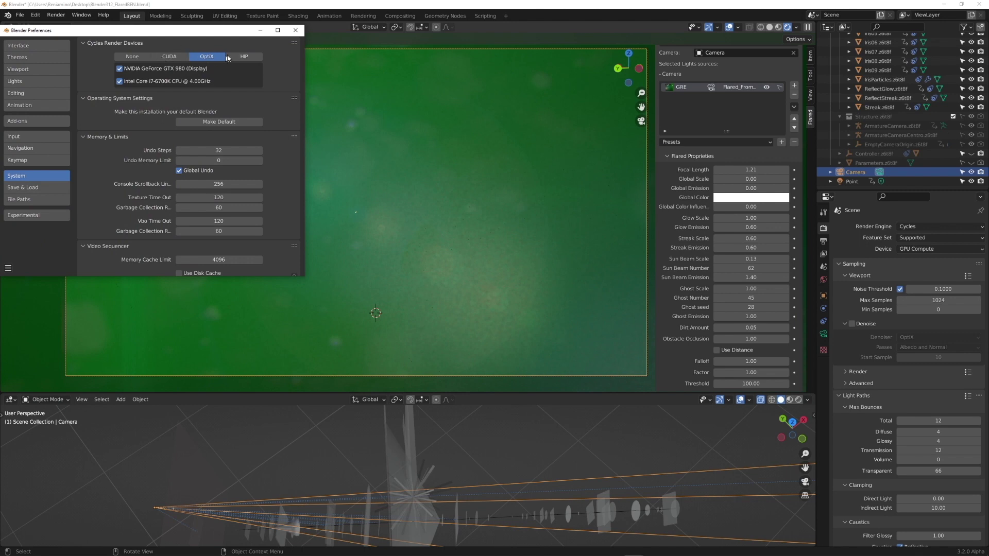
click(295, 30)
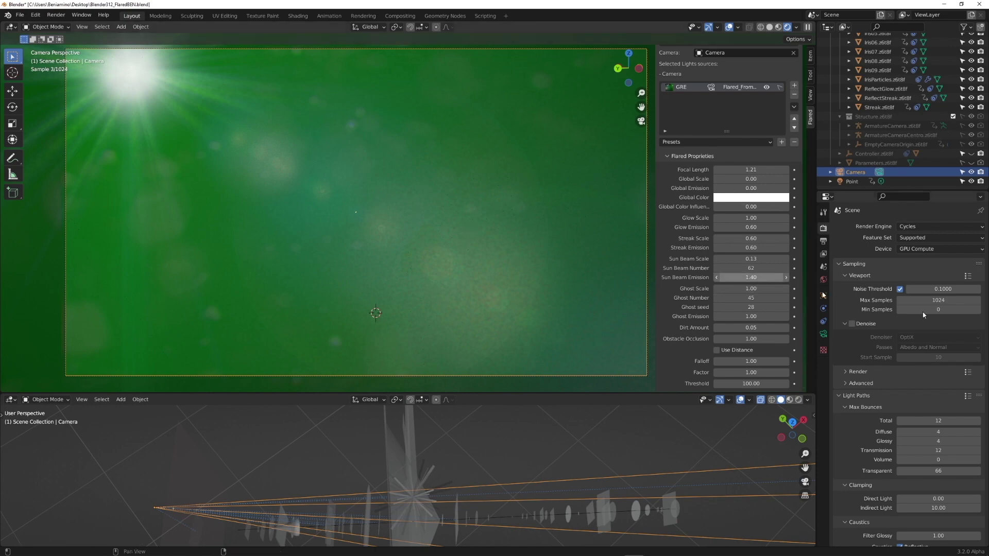
- Try viewport denoising with the OptiX denoiser, and turn it back off
click(851, 324)
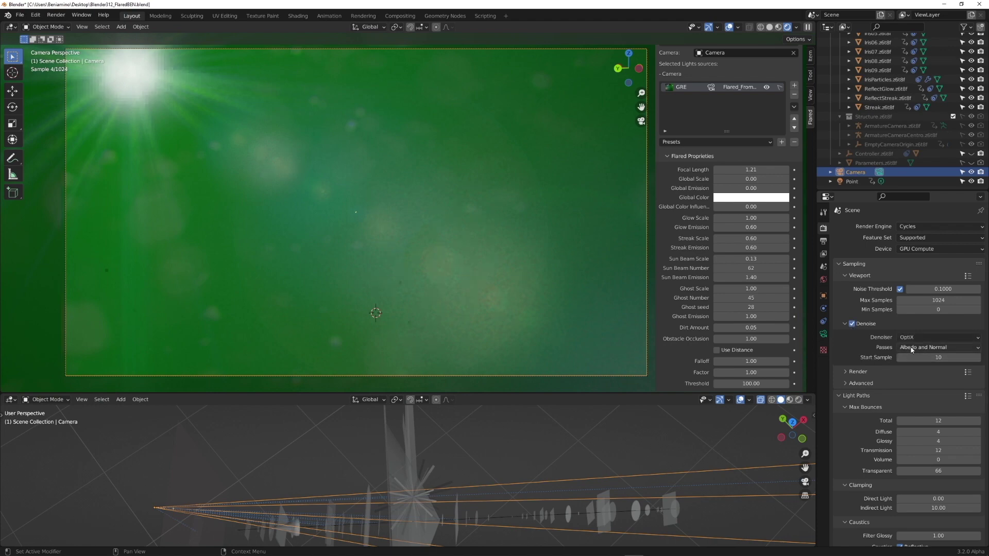
click(852, 323)
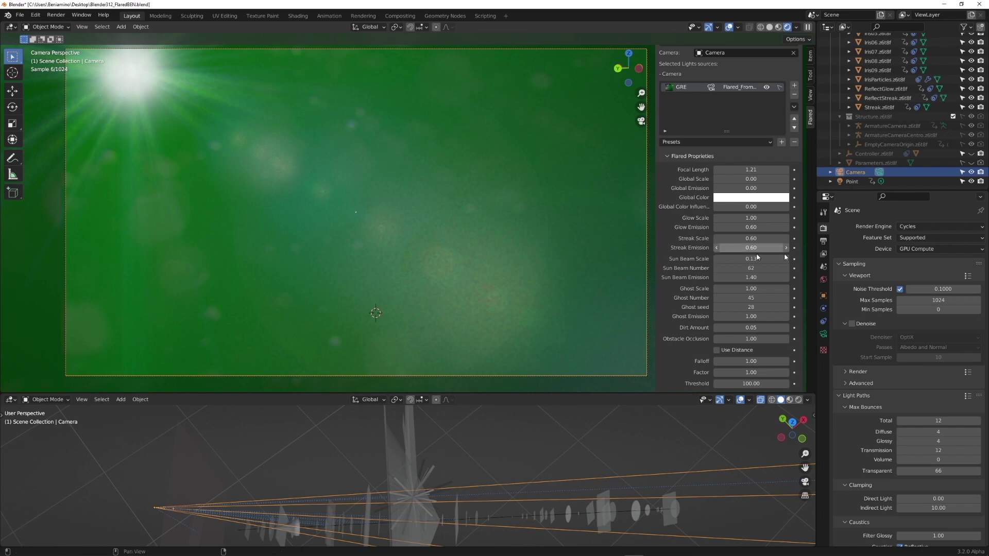
- Switch the render engine to Eevee and re-aim the camera with walk navigation so the light sits farther inside the frame
click(927, 228)
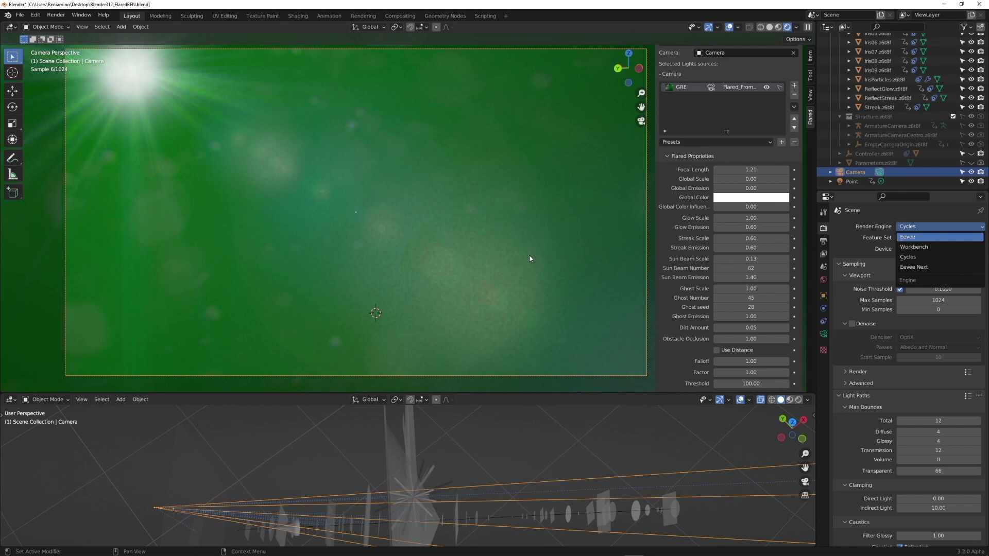
key(Return)
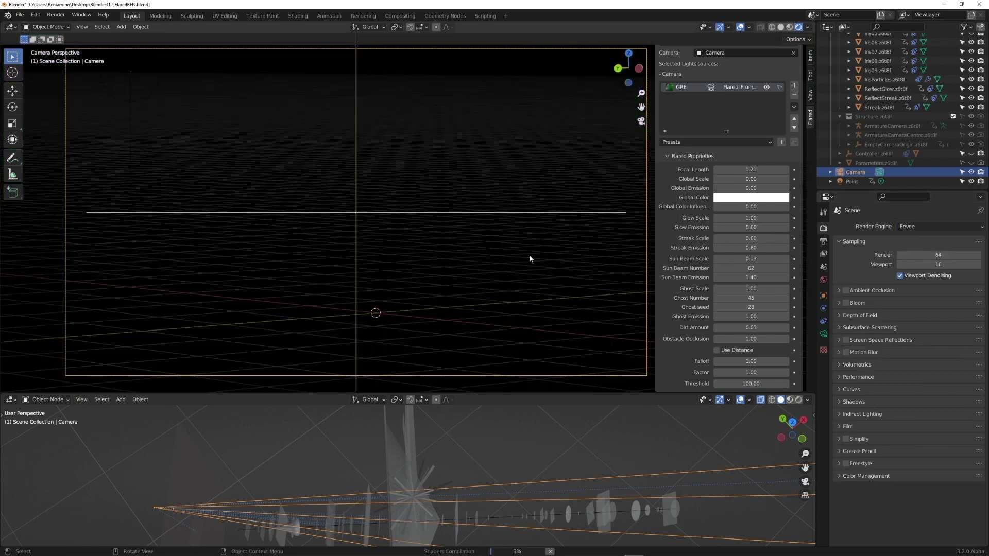
key(shift+grave)
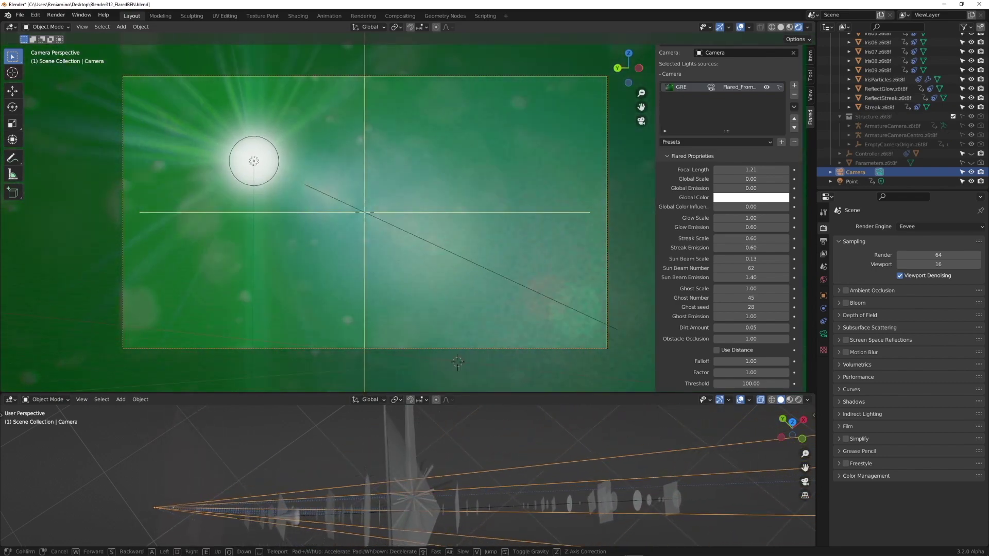
click(408, 212)
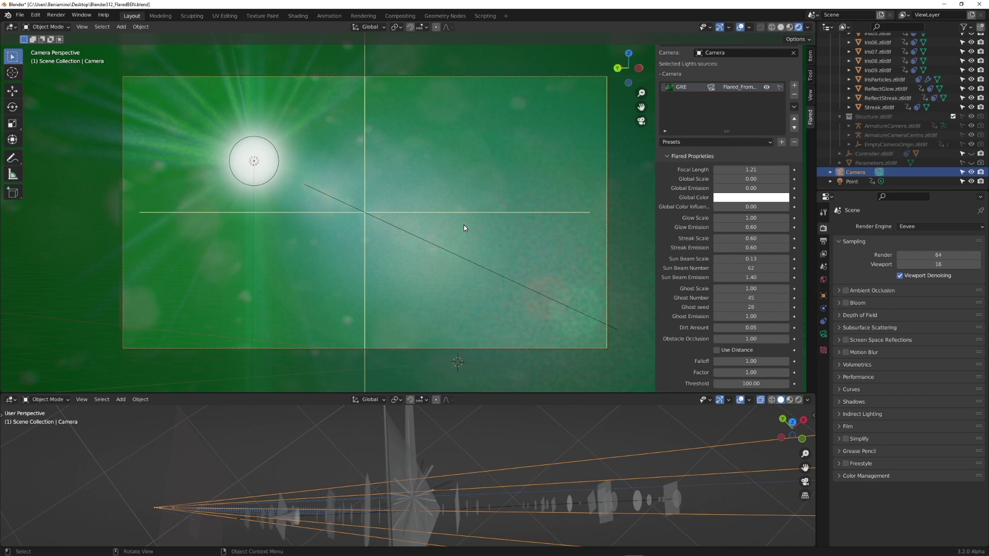